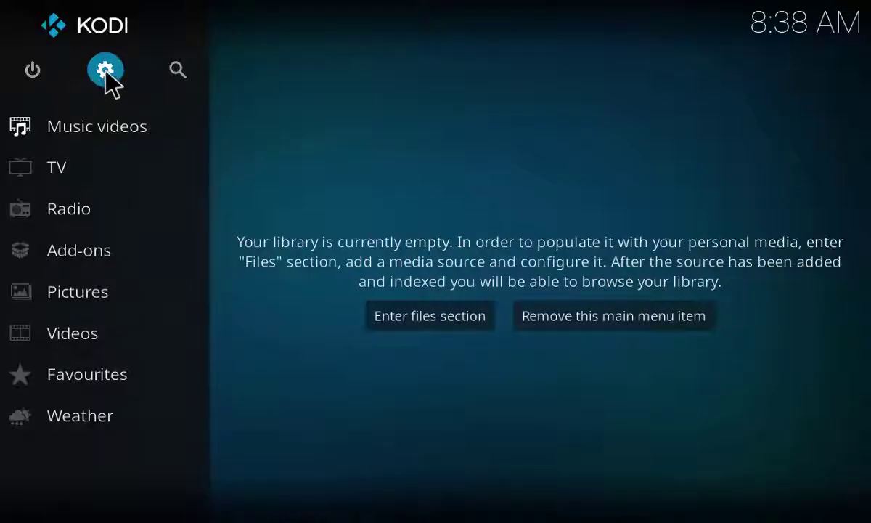
click(109, 71)
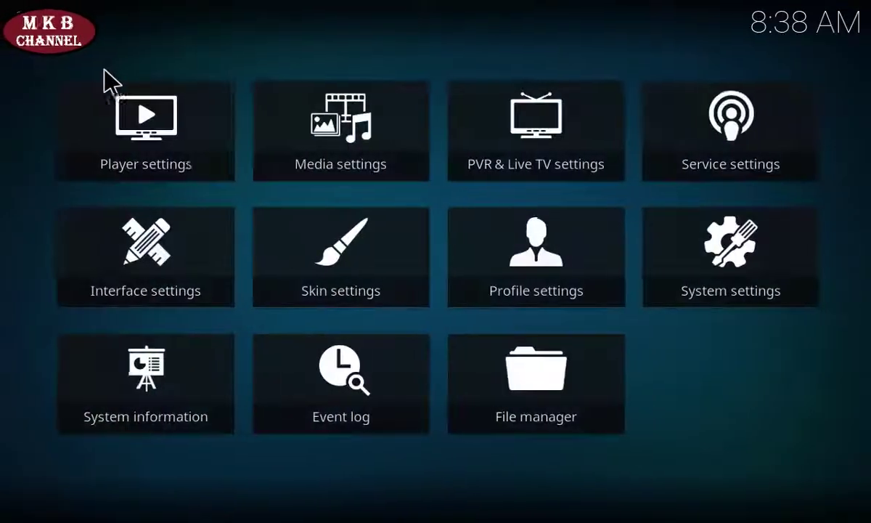
click(539, 389)
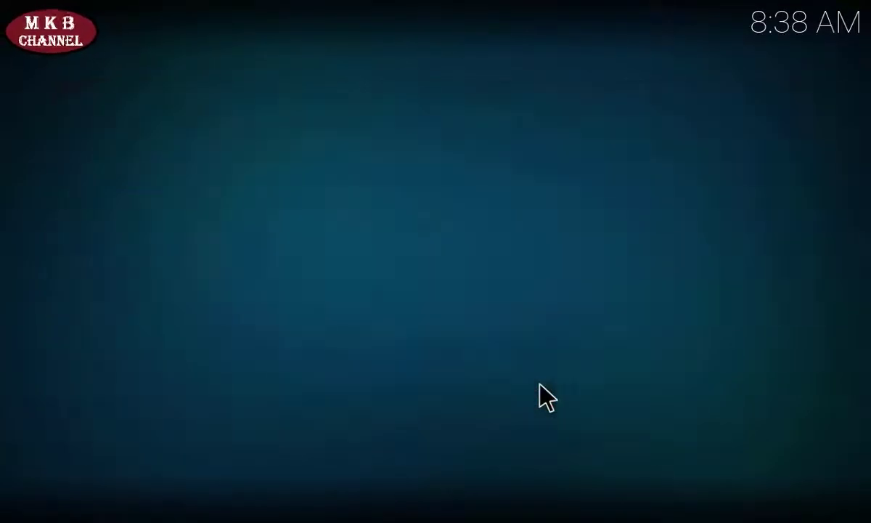
click(102, 191)
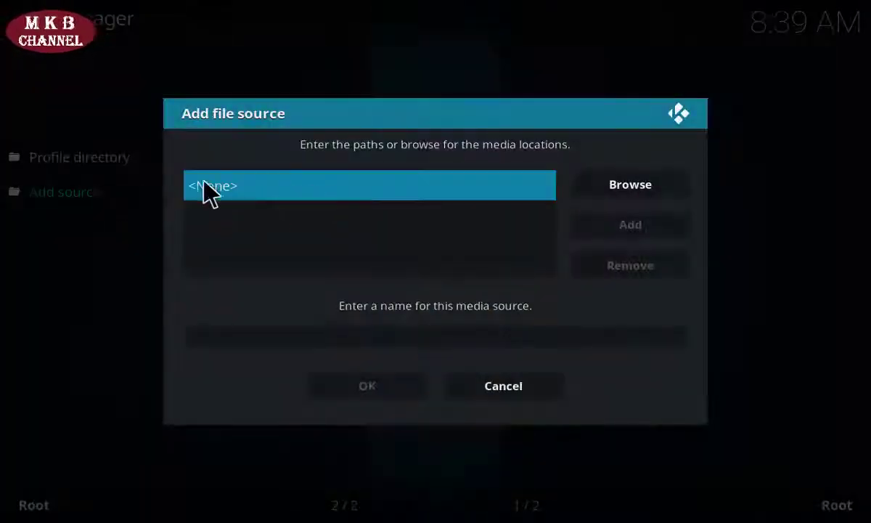
click(299, 185)
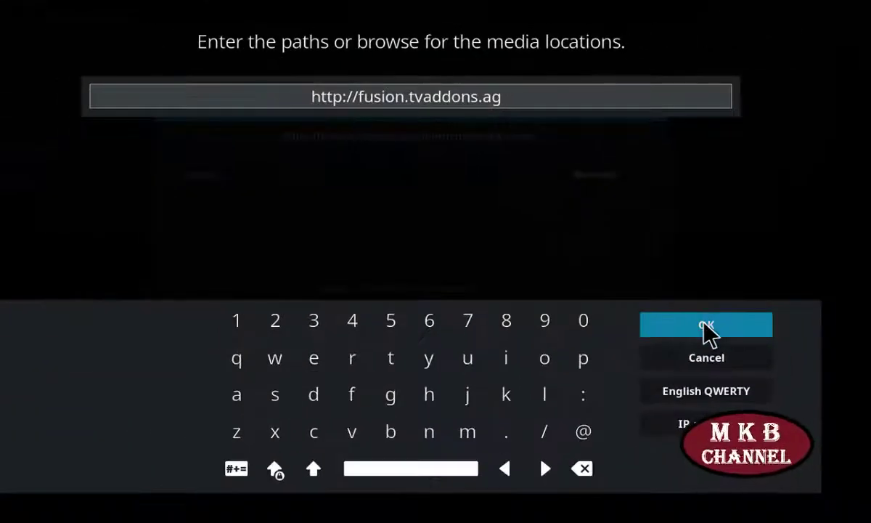
click(706, 326)
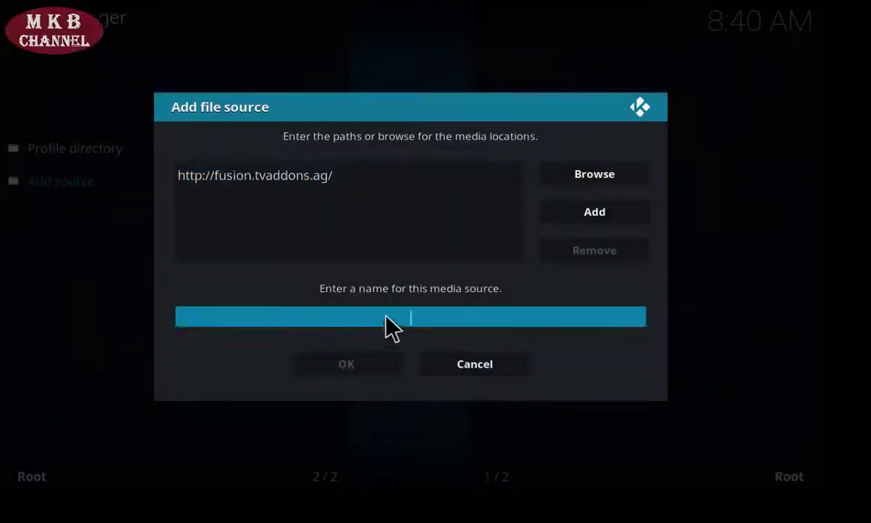
click(386, 317)
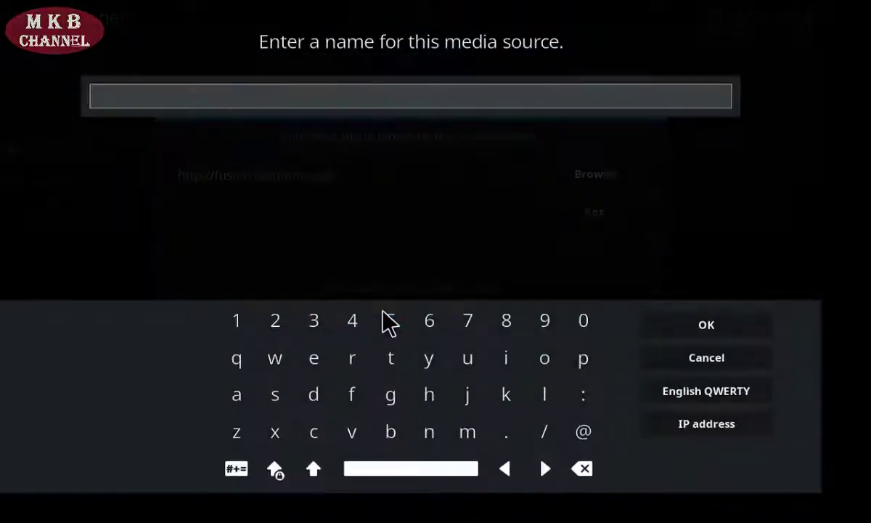
text(fusion)
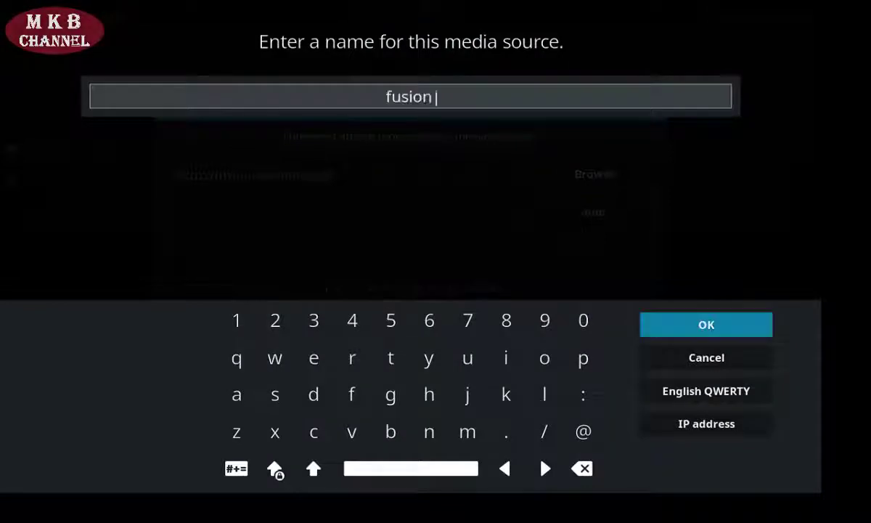
click(734, 334)
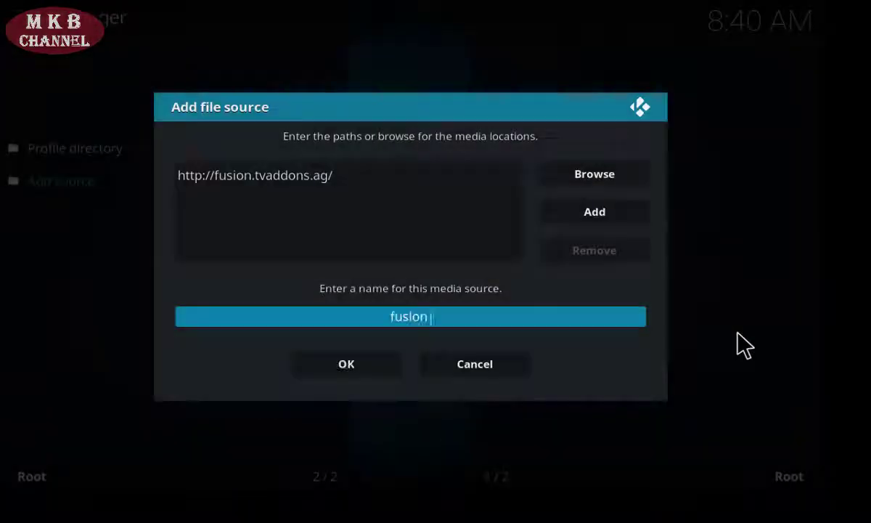
click(349, 364)
Step: Go from the File manager to the add-on browser's Install from zip file option
key(Escape)
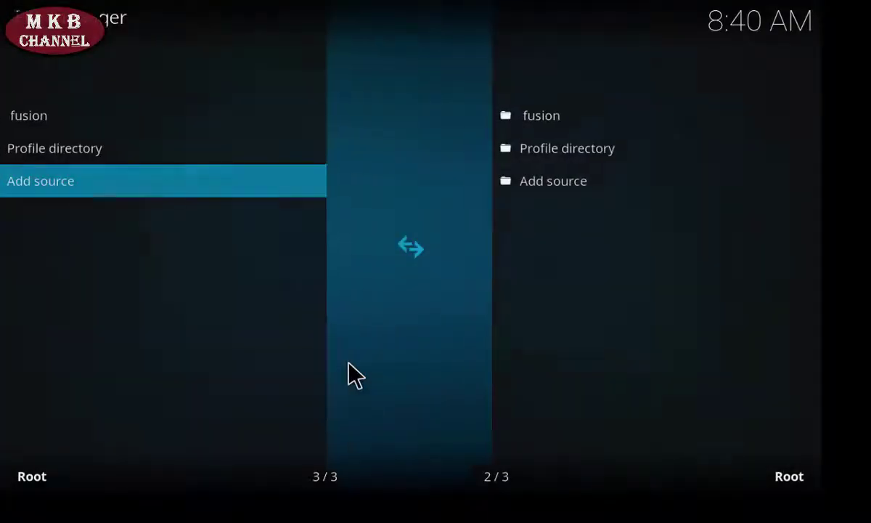
key(Escape)
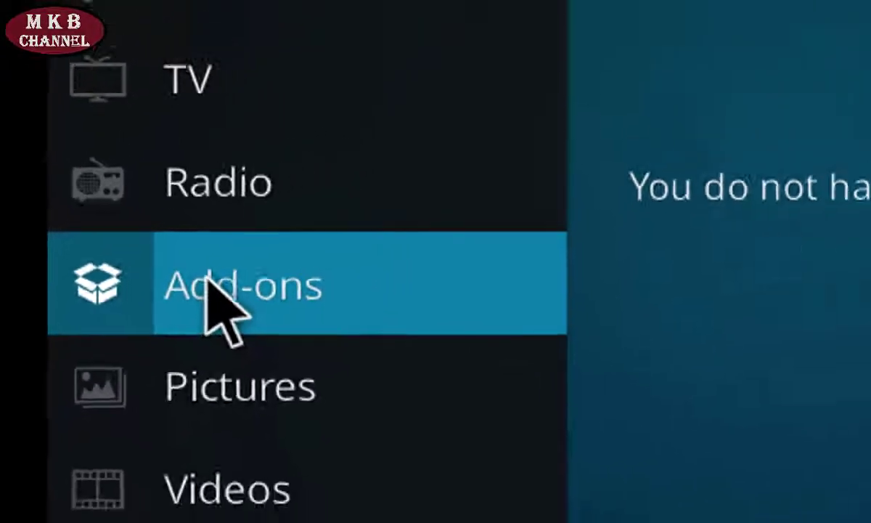
click(67, 279)
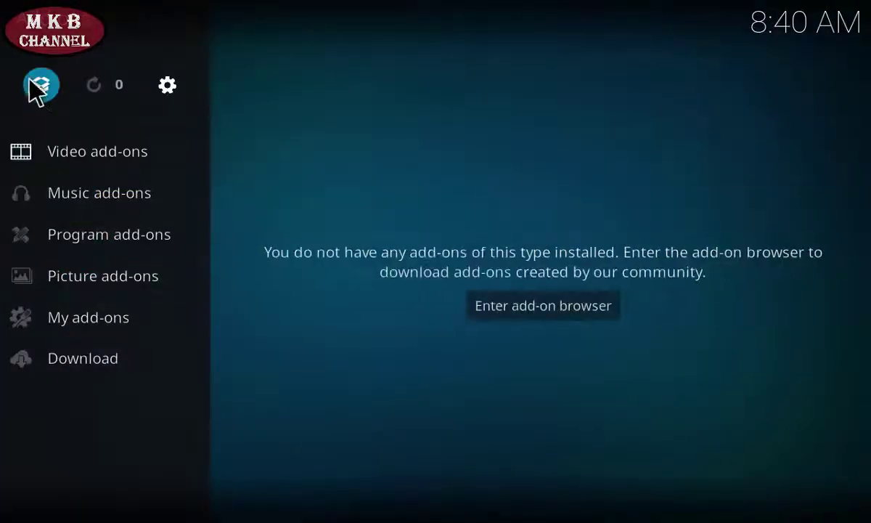
click(40, 85)
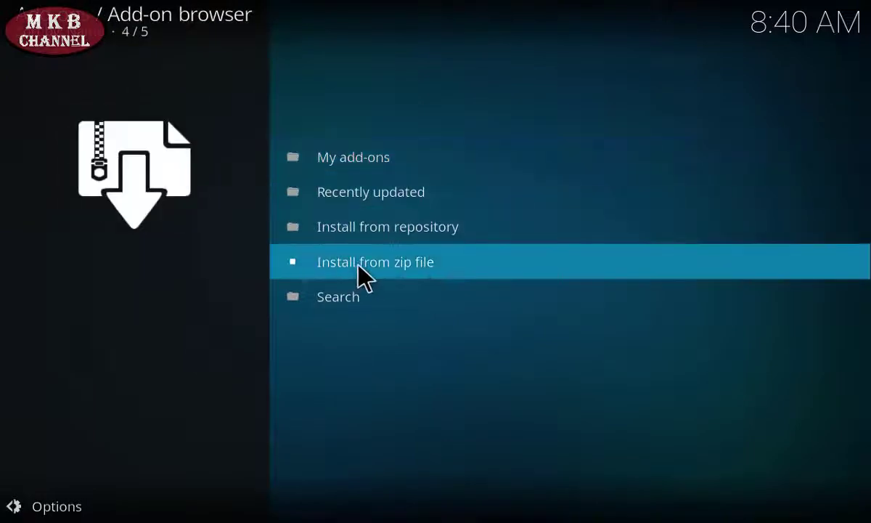
click(351, 278)
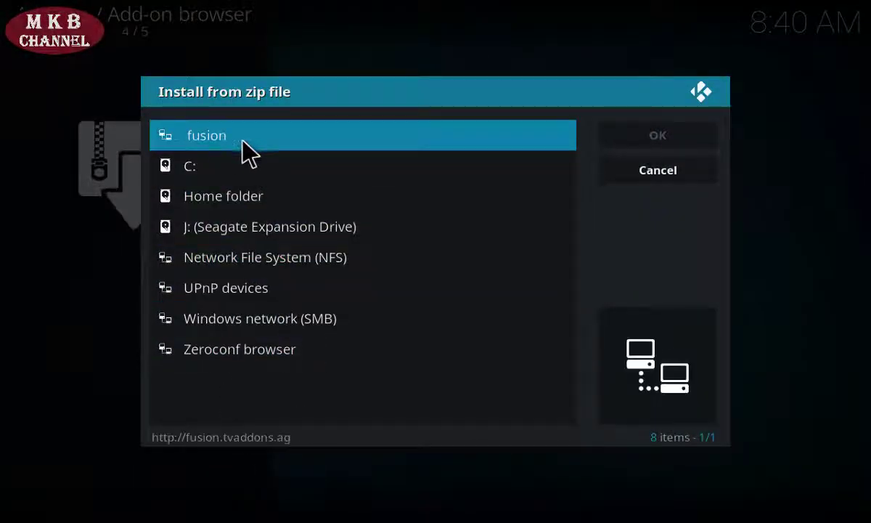
Step: Install hebrew-repository.xbmc-israel-1.0.4.zip from fusion > kodi-repos > international
click(220, 142)
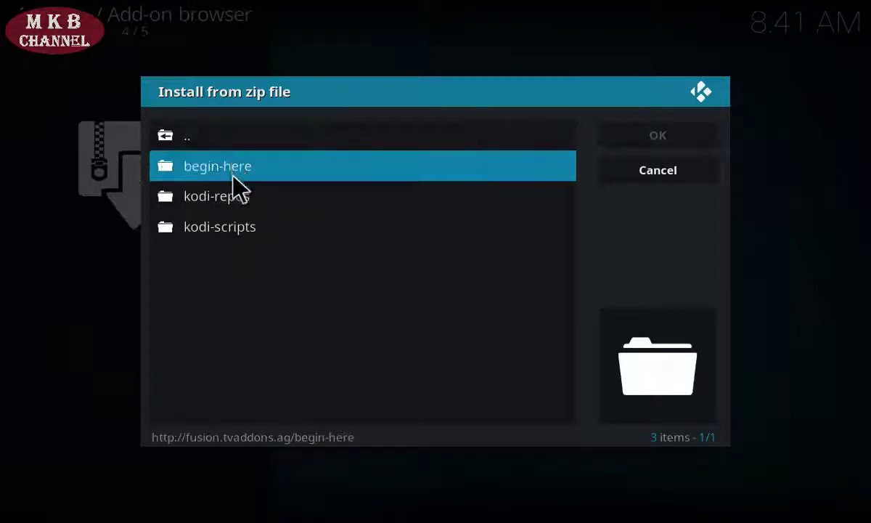
click(269, 210)
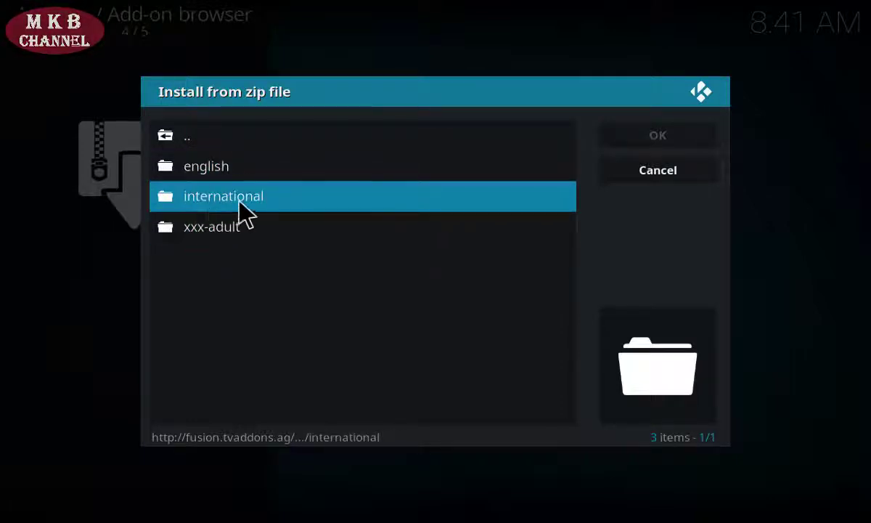
click(271, 202)
scroll(279, 232, down, 4)
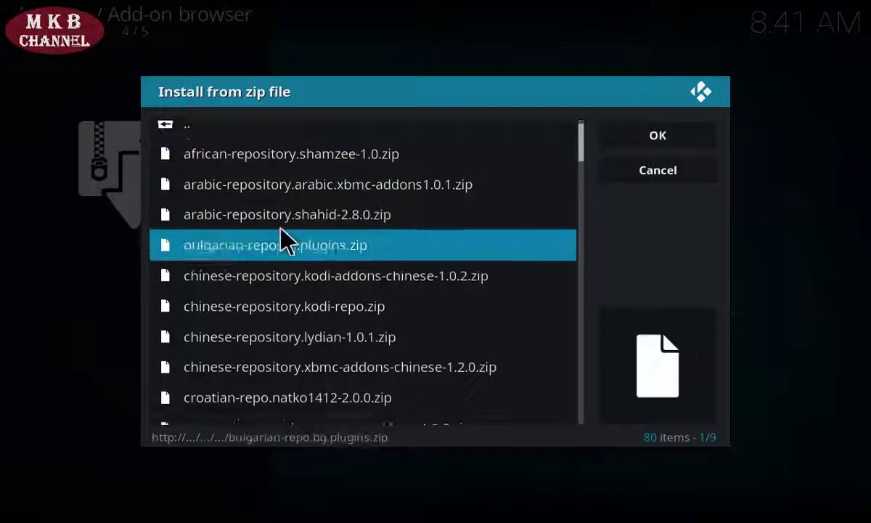
scroll(281, 226, down, 12)
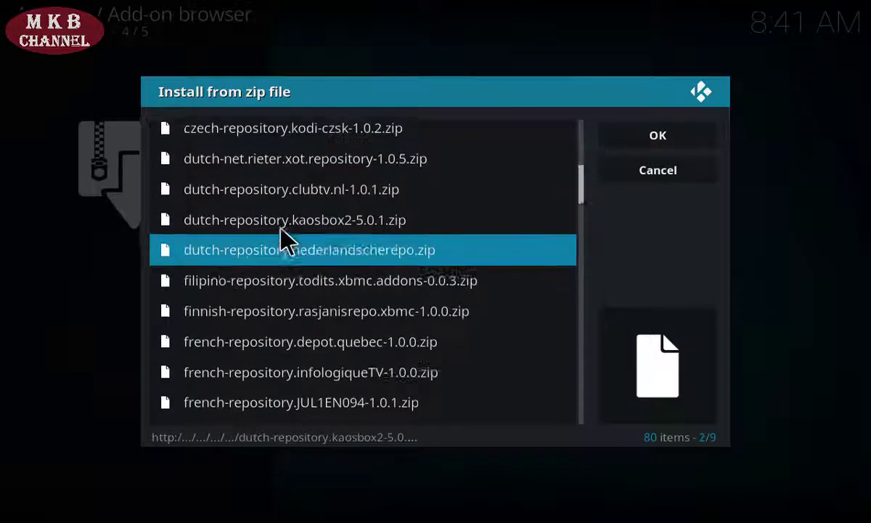
scroll(281, 231, down, 10)
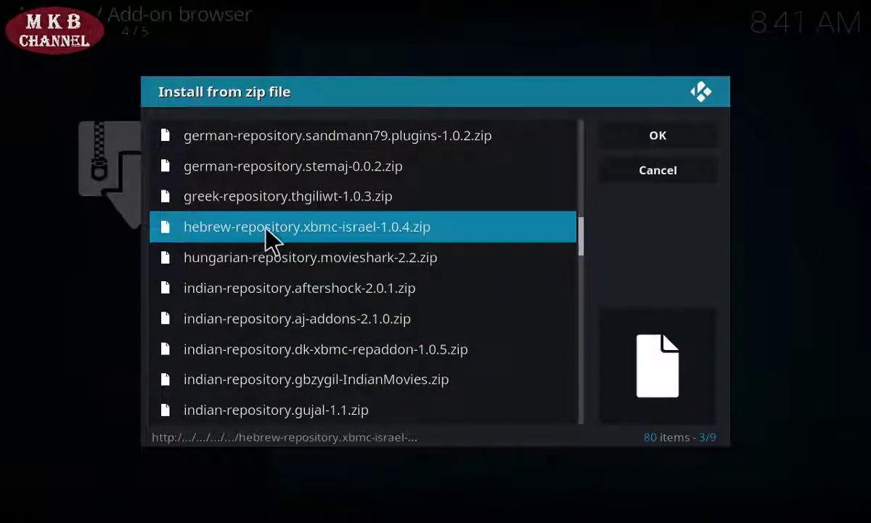
click(341, 231)
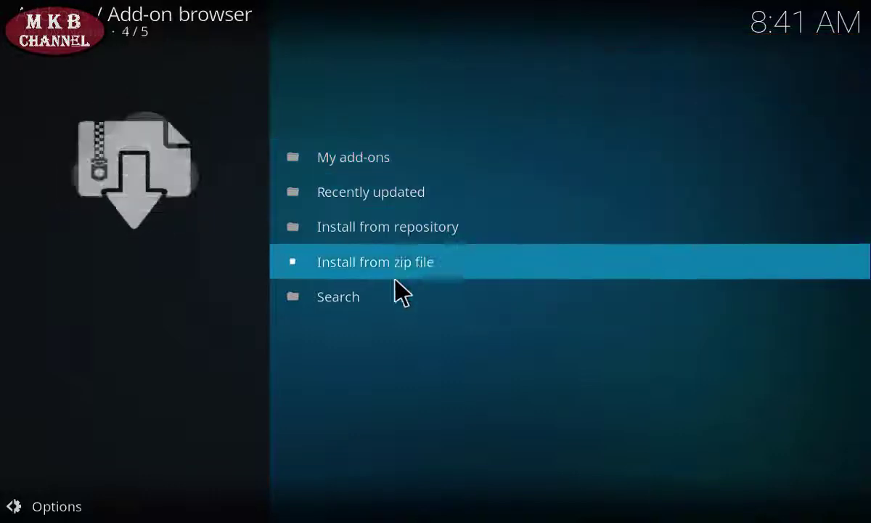
click(354, 230)
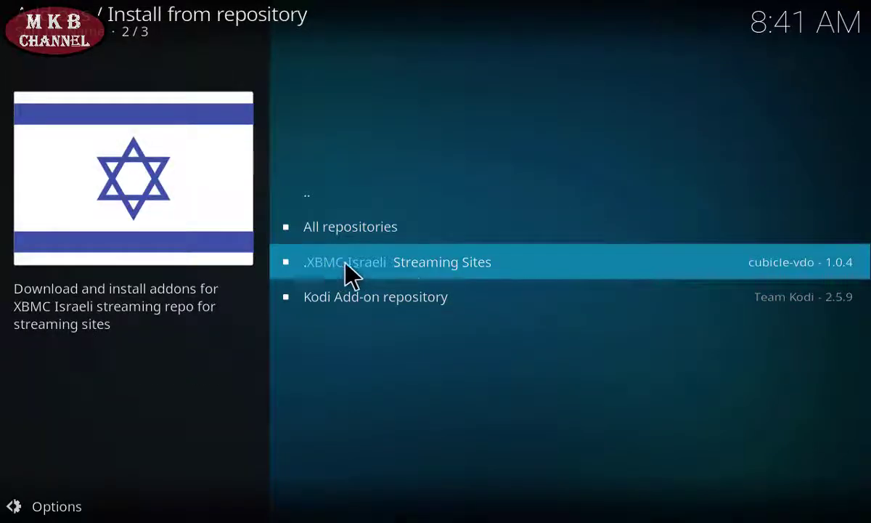
Step: Install Playlist Loader from XBMC Israeli Streaming Sites > Video add-ons
click(441, 269)
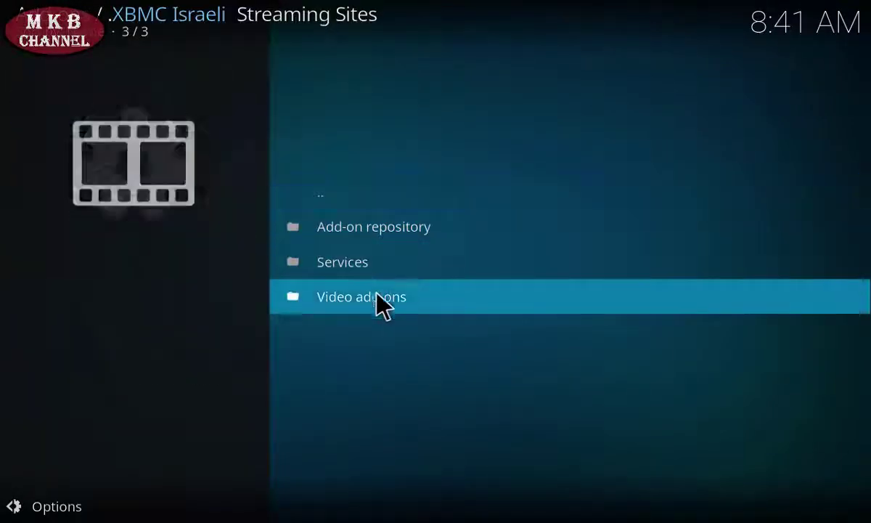
click(335, 304)
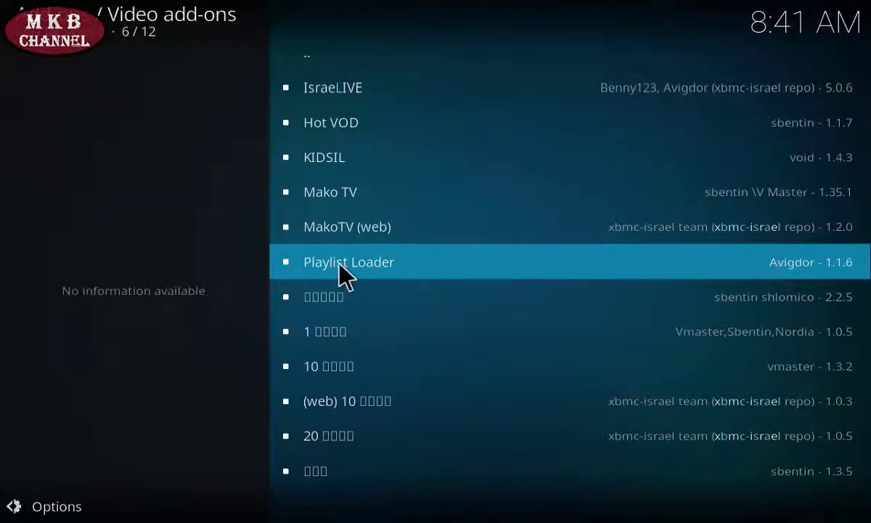
click(373, 262)
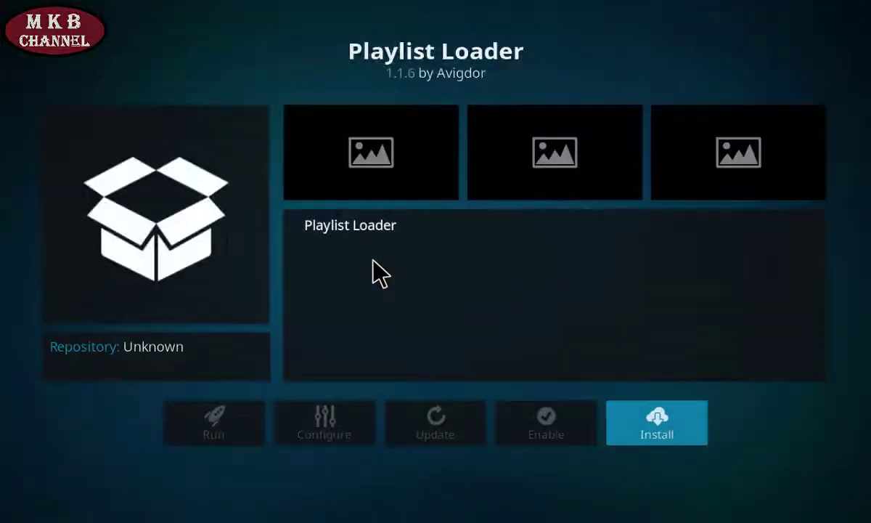
click(656, 427)
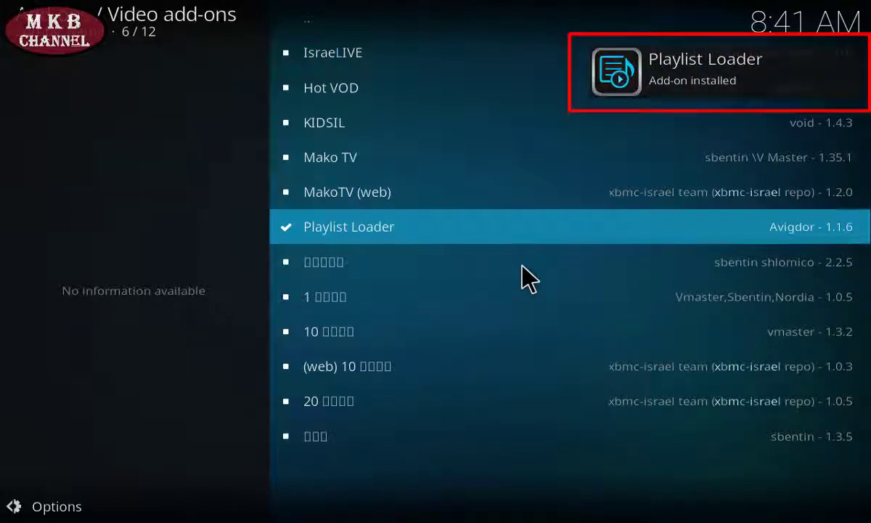
Step: Back out of the repository to the Kodi home screen
key(BackSpace)
key(BackSpace)
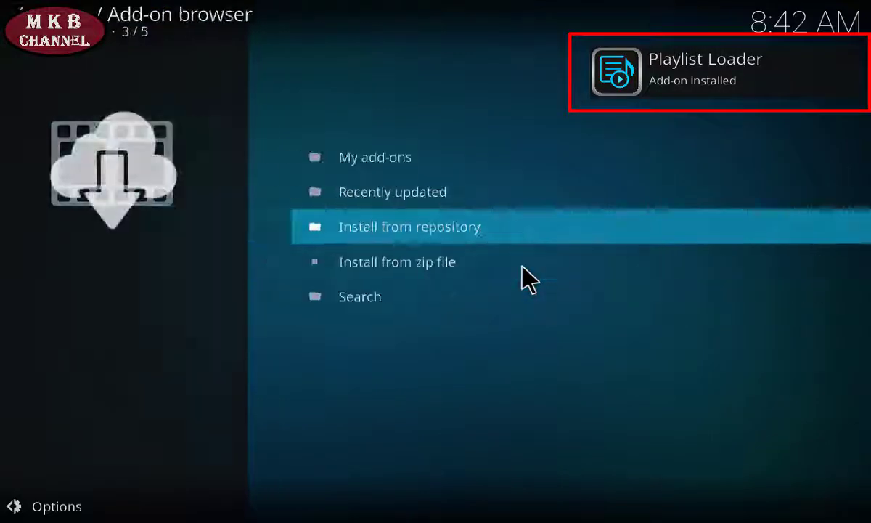
key(BackSpace)
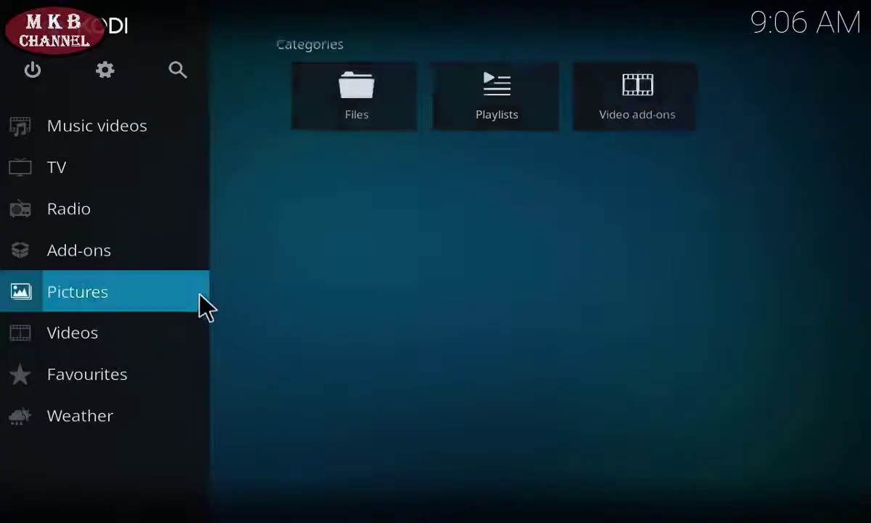
mouse_move(107, 253)
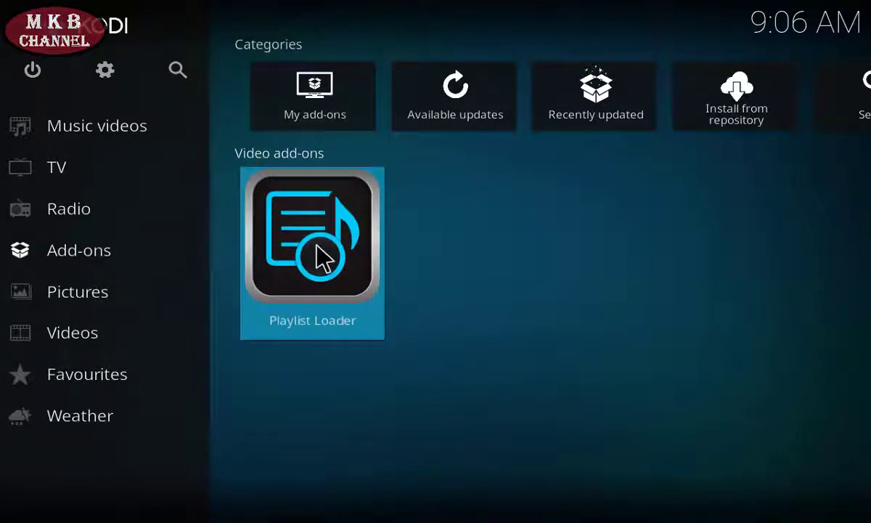
Step: In Playlist Loader, add a new list named 'example'
click(320, 258)
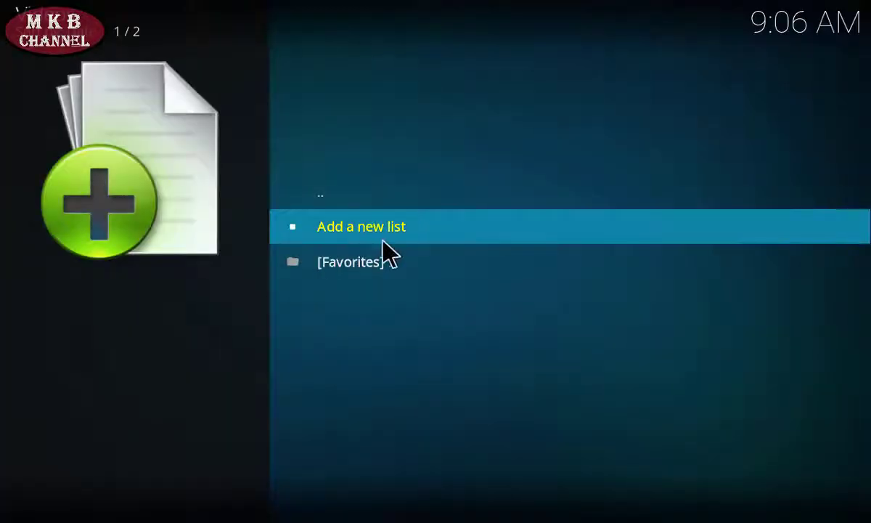
click(432, 235)
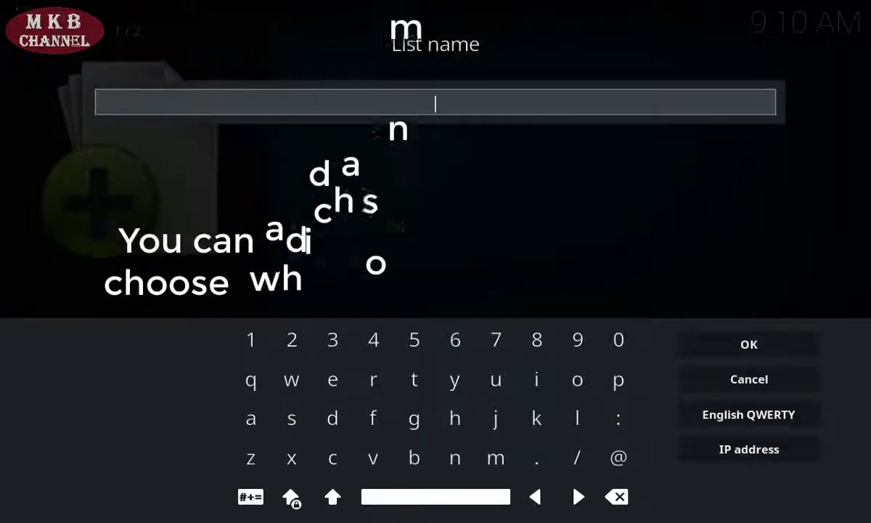
text(example)
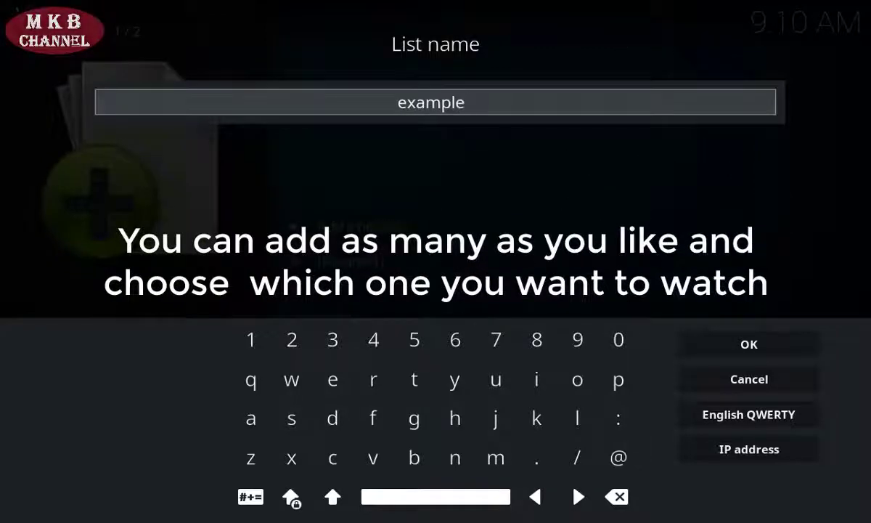
click(752, 347)
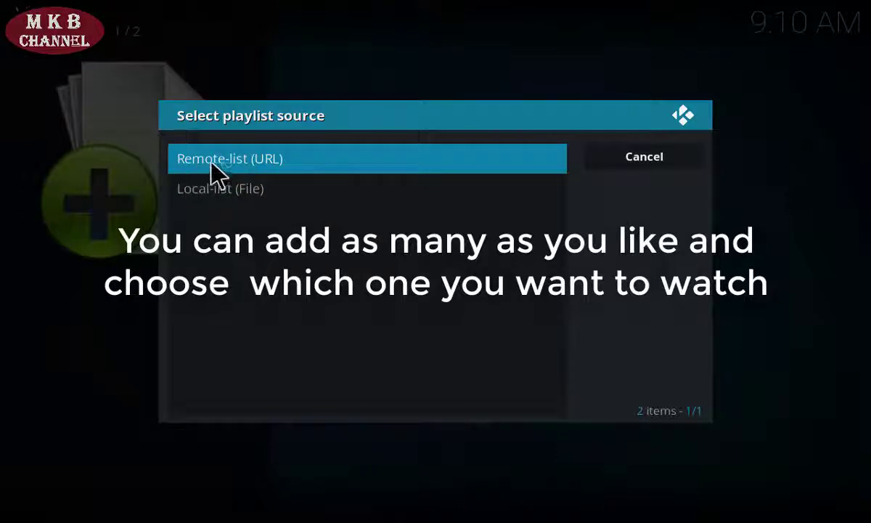
Step: Set the example list as a Remote-list (URL), with no list or channel logos and 0 cache minutes
click(327, 171)
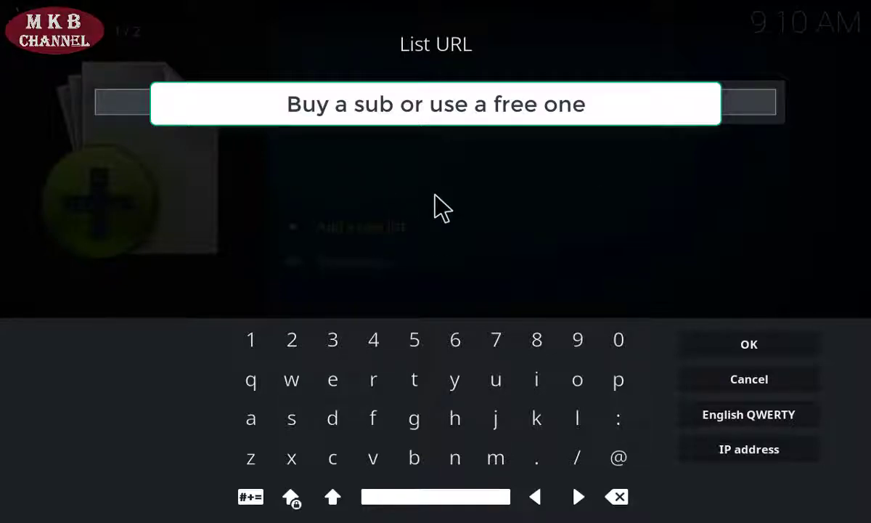
click(776, 347)
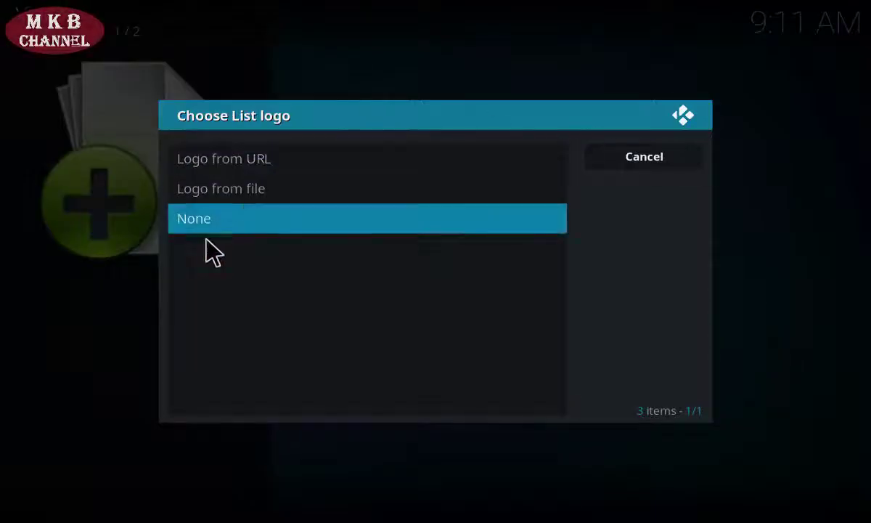
click(231, 220)
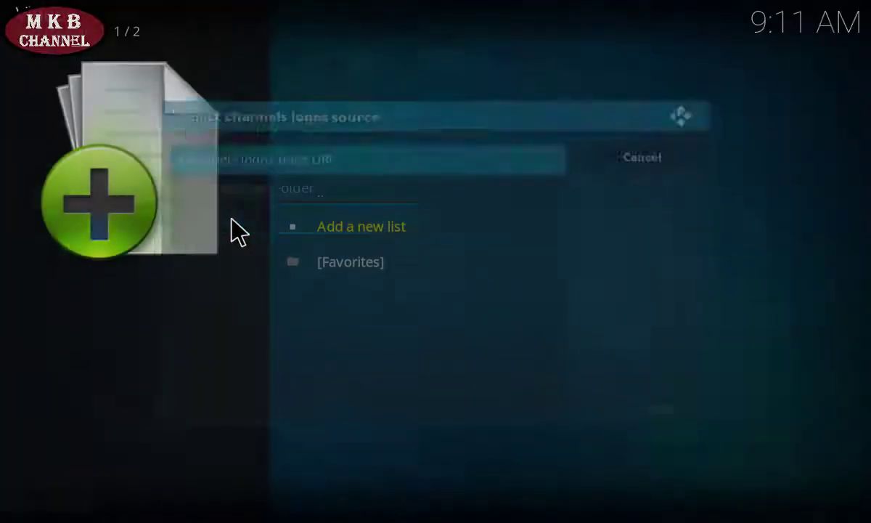
click(240, 220)
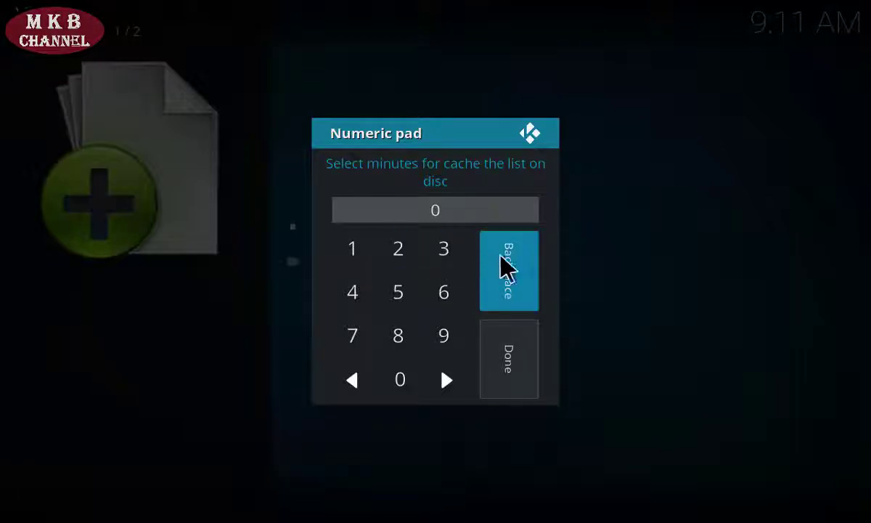
click(521, 366)
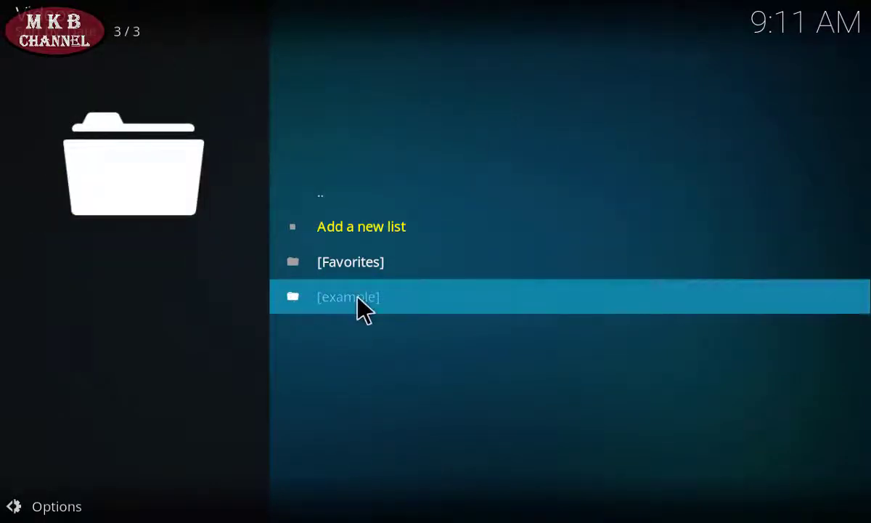
Step: Open the [example] list and play CRO: SPORT KLUB 2 HD, two entries down
click(359, 300)
key(Down)
key(Down)
key(Down)
key(Down)
key(Down)
key(Down)
key(Down)
key(Down)
key(Down)
key(Down)
key(Down)
key(Down)
key(Down)
key(Down)
key(Down)
key(Down)
key(Down)
key(Down)
key(Down)
key(Down)
key(Down)
key(Down)
key(Down)
key(Down)
key(Down)
key(Down)
key(Down)
key(Down)
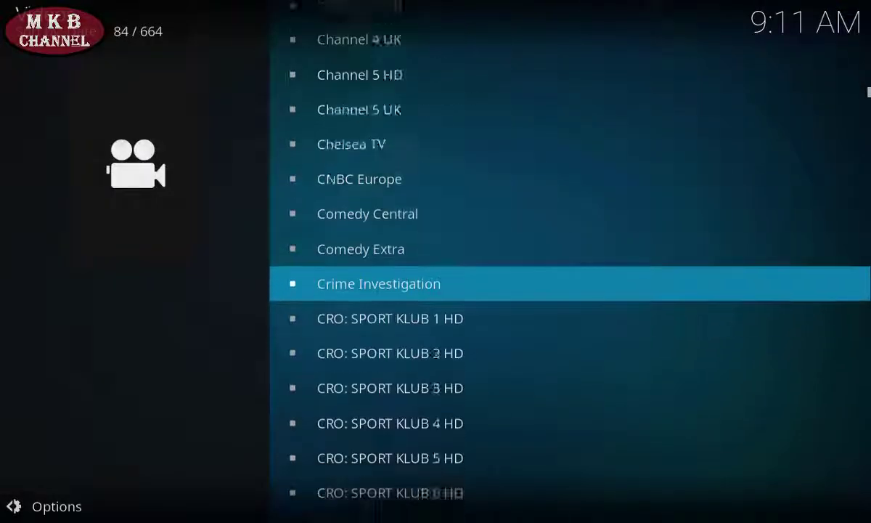
key(Down)
key(Down)
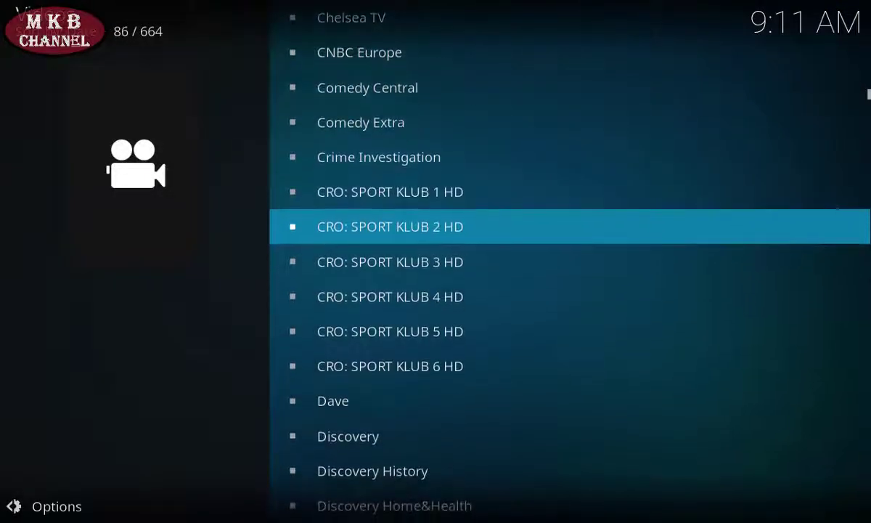
key(Return)
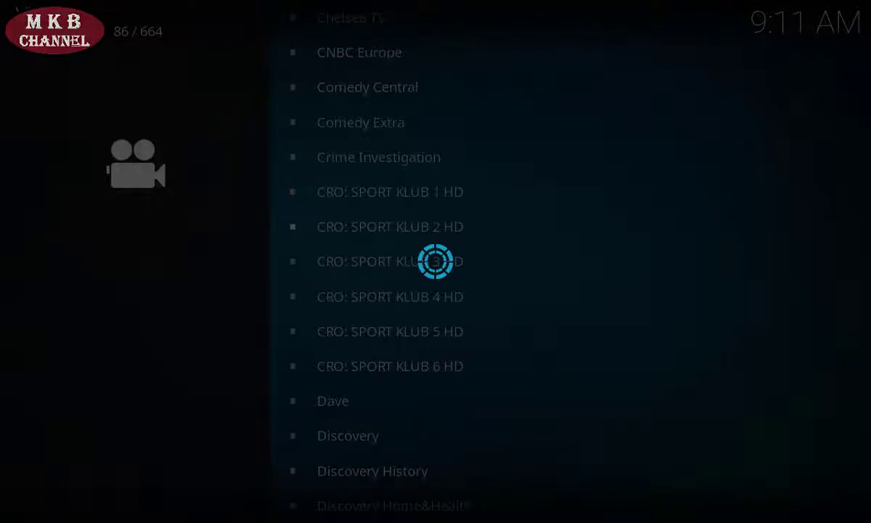